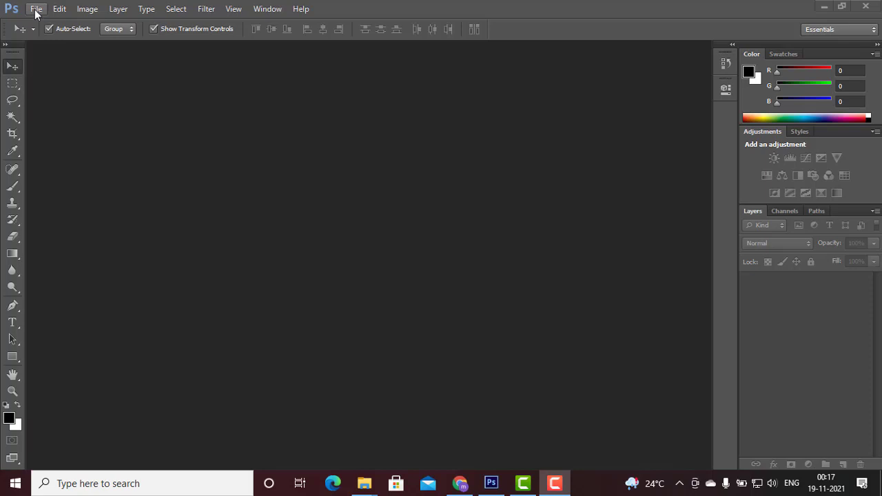
Open both the rainbow paint-stroke image and the nordwood-themes flower vase photo from the Photoshop work folder
left_click(35, 12)
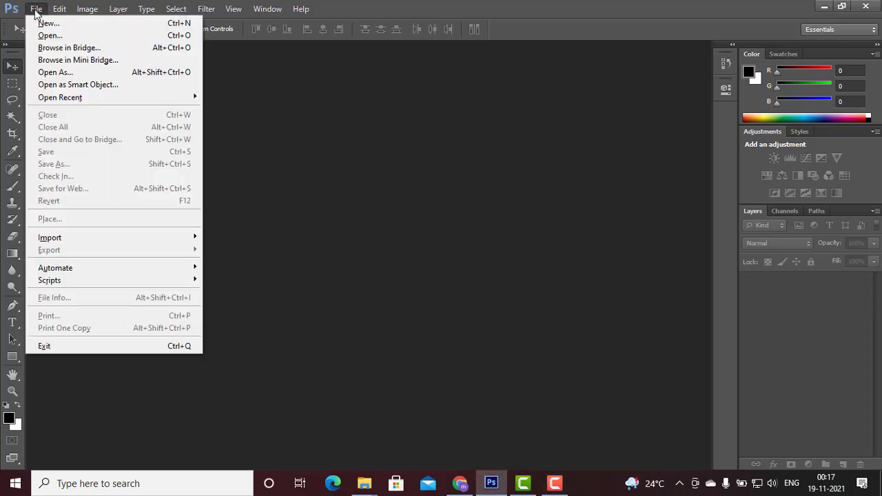
left_click(55, 40)
left_click(370, 163)
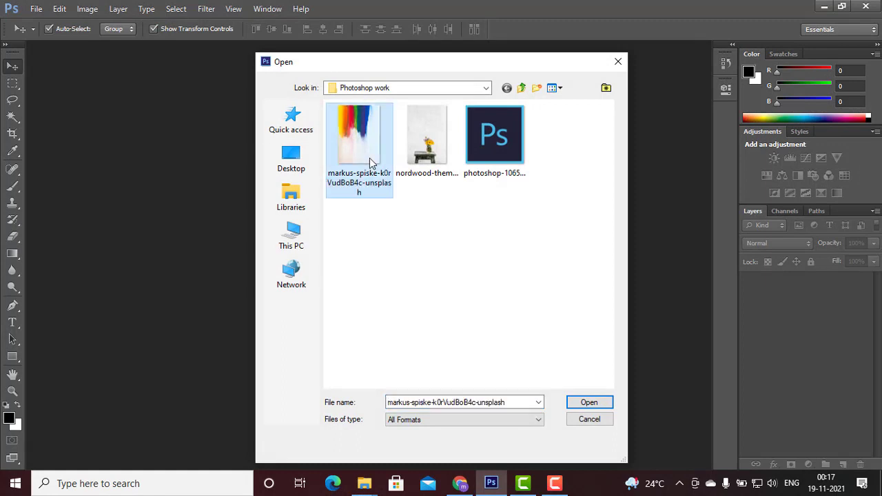
left_click(435, 159)
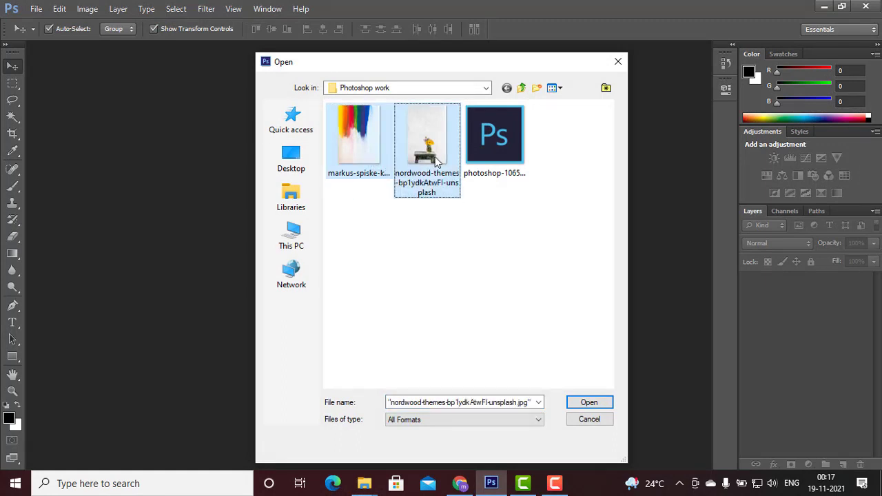
left_click(590, 402)
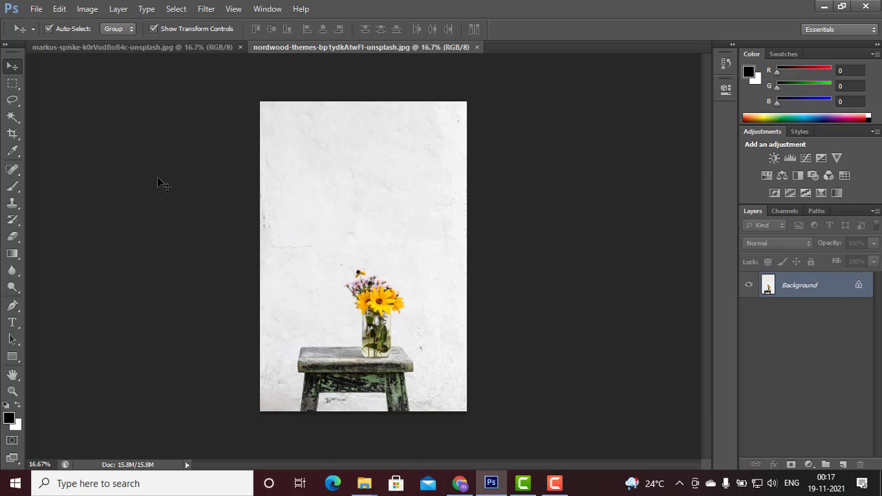
left_click(36, 9)
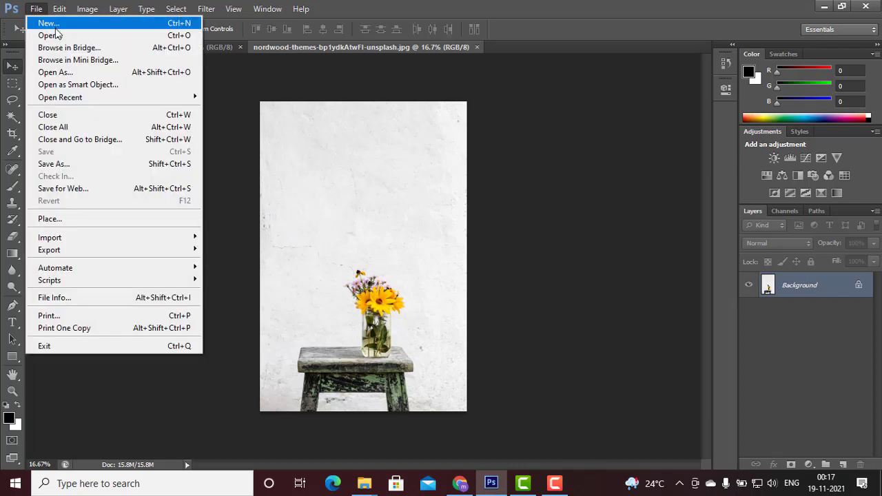
left_click(63, 38)
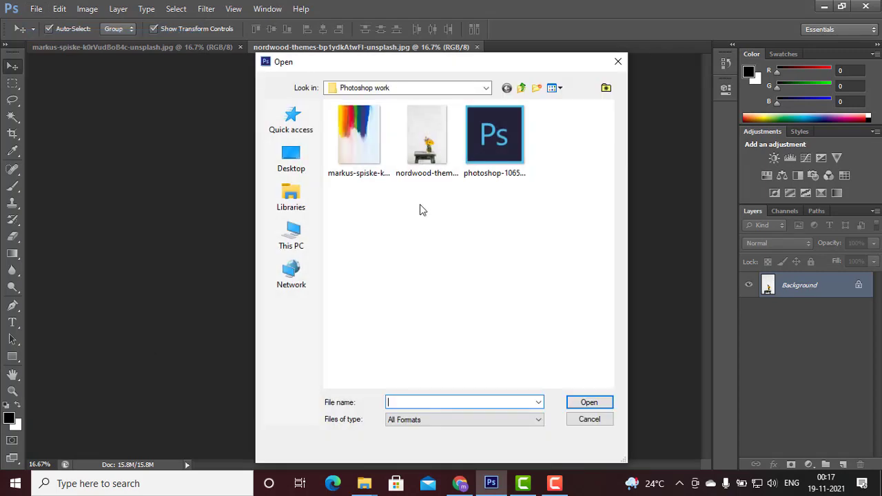
left_click(618, 62)
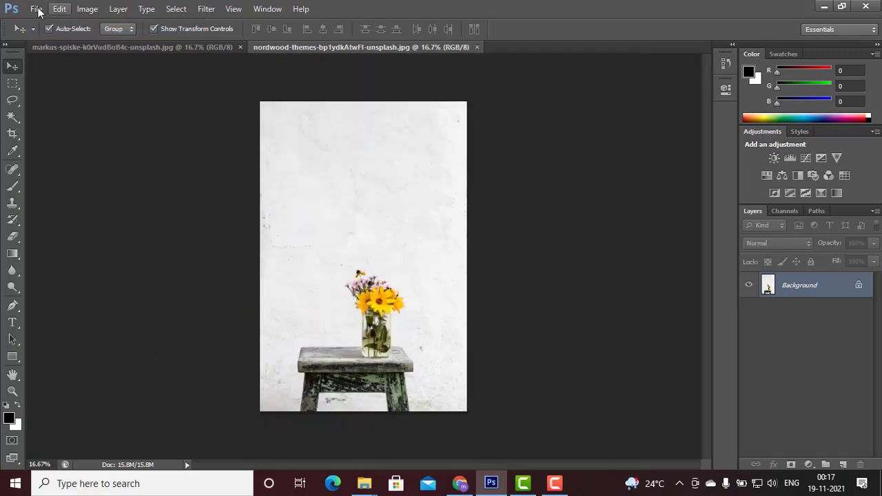
Create a new 1200 × 720 pixel RGB document at 92 pixels/inch with a white background
left_click(37, 9)
left_click(47, 23)
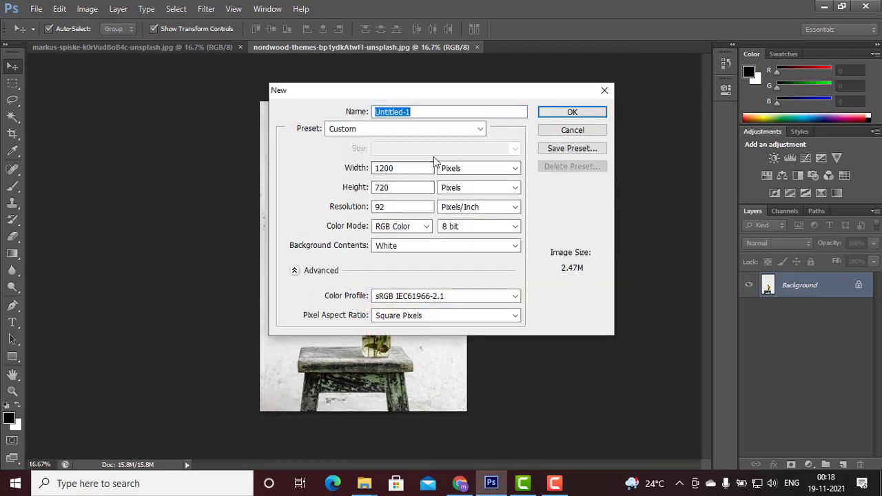
left_click(573, 114)
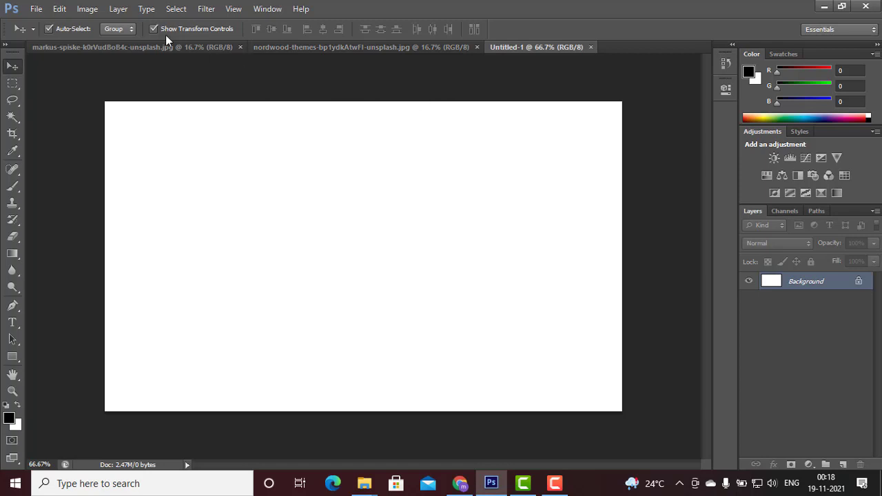
Copy the flower vase photo into the Untitled-1 document as a new layer
left_click(153, 50)
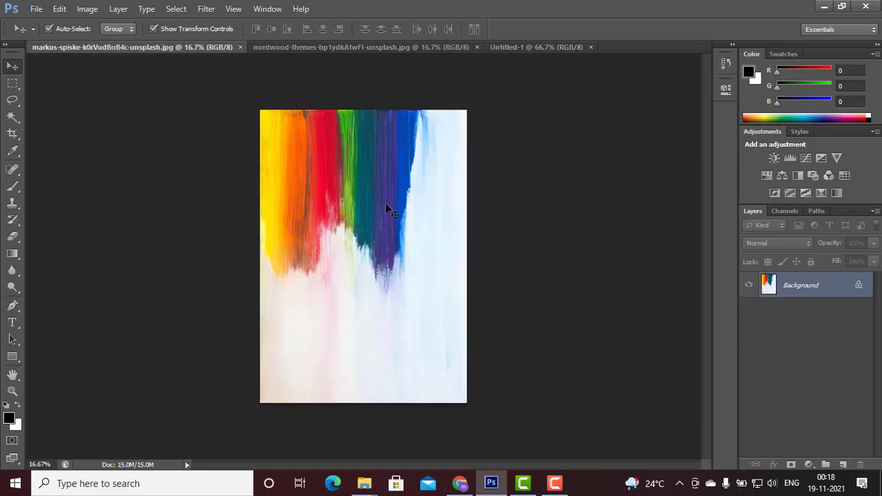
left_click(362, 46)
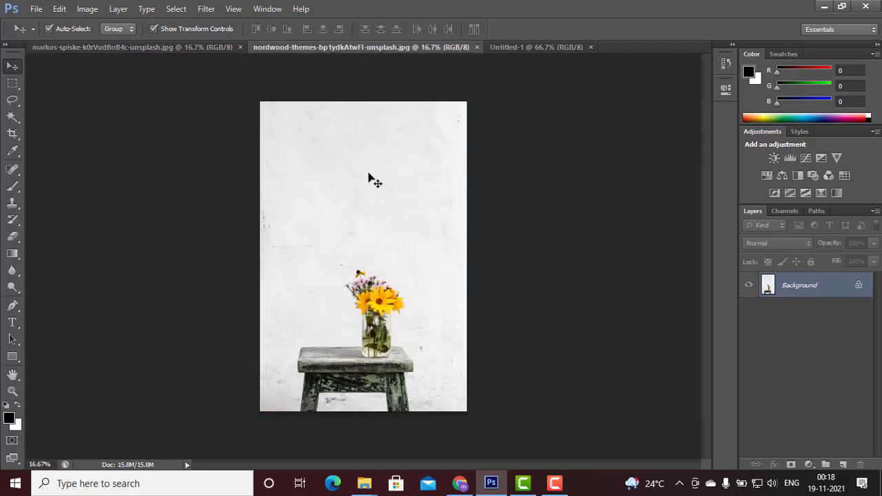
left_click_drag(364, 193, 437, 186)
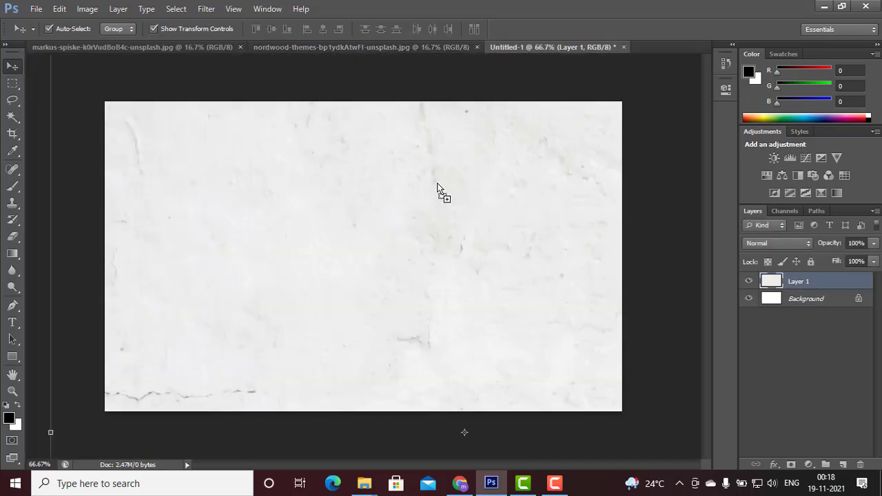
Scale the flower photo layer down proportionally to about 63.8%, so its width roughly matches the canvas
key("ctrl+minus")
key("ctrl+minus")
key("ctrl+minus")
key("ctrl+minus")
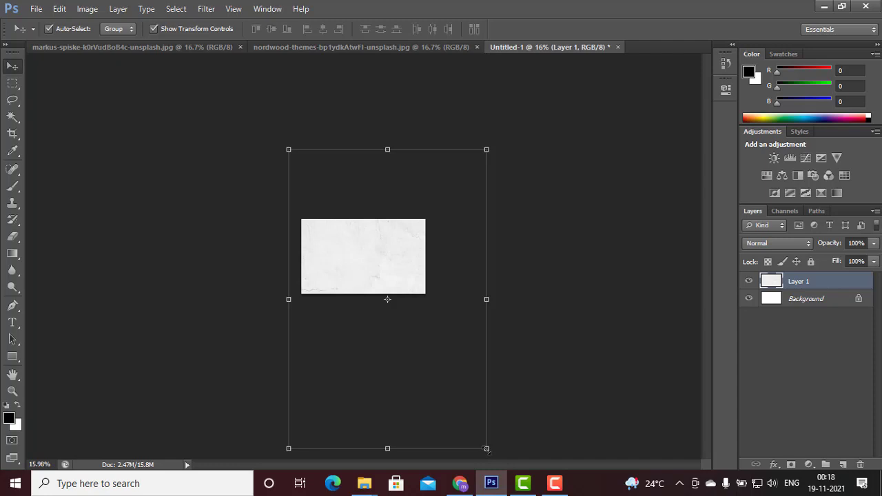
key("alt+shift")
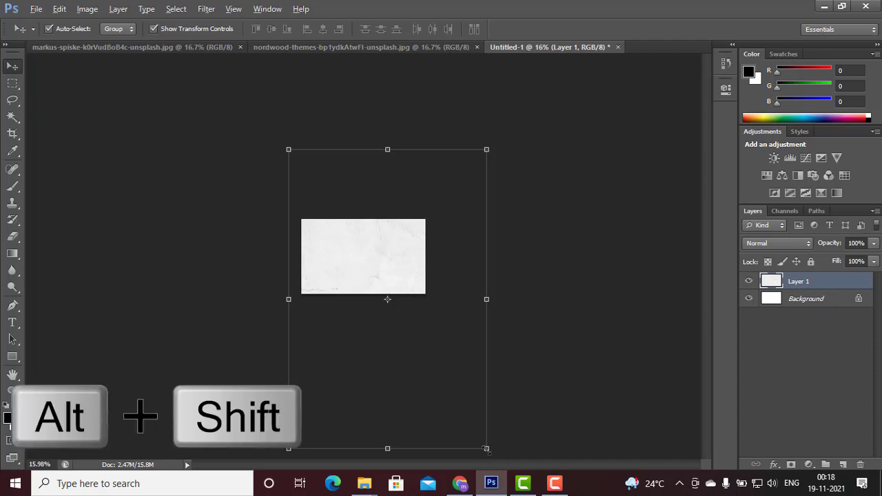
left_click_drag(486, 448, 439, 394)
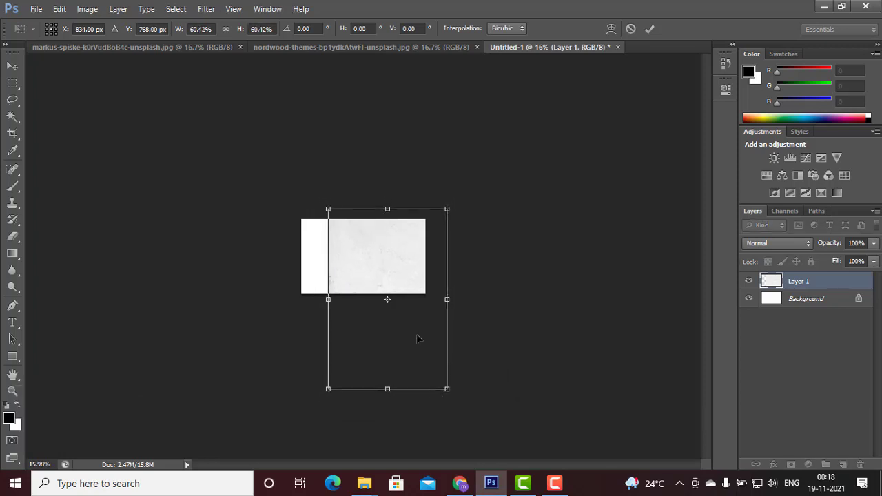
left_click_drag(416, 336, 388, 325)
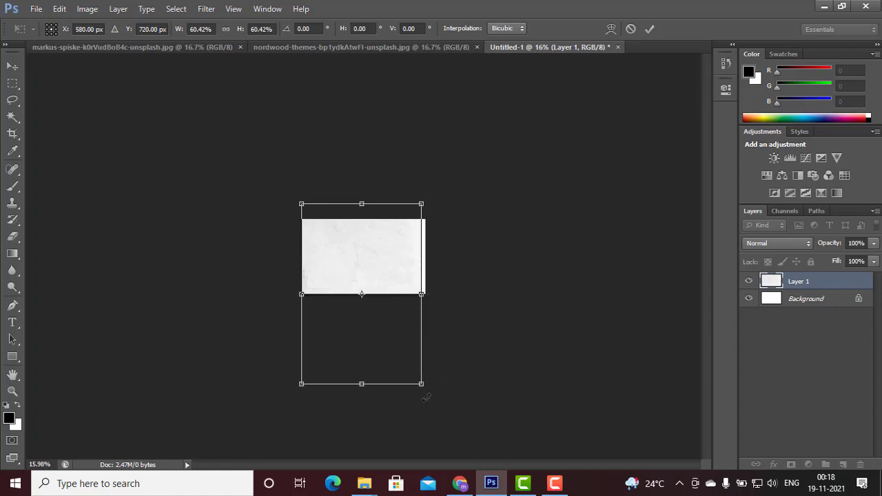
left_click_drag(420, 384, 424, 388)
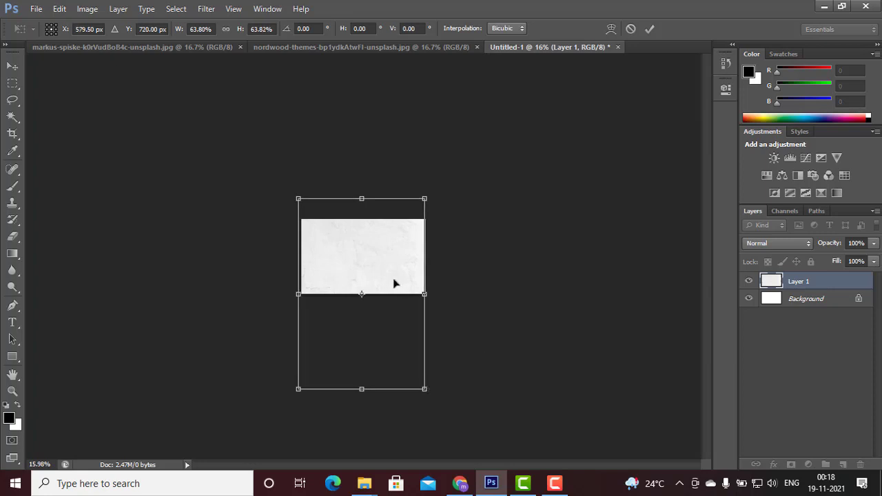
Move the photo up so the flower vase sits within the canvas, adjust its scale to about 63.3% and apply the transform
left_click_drag(393, 281, 399, 217)
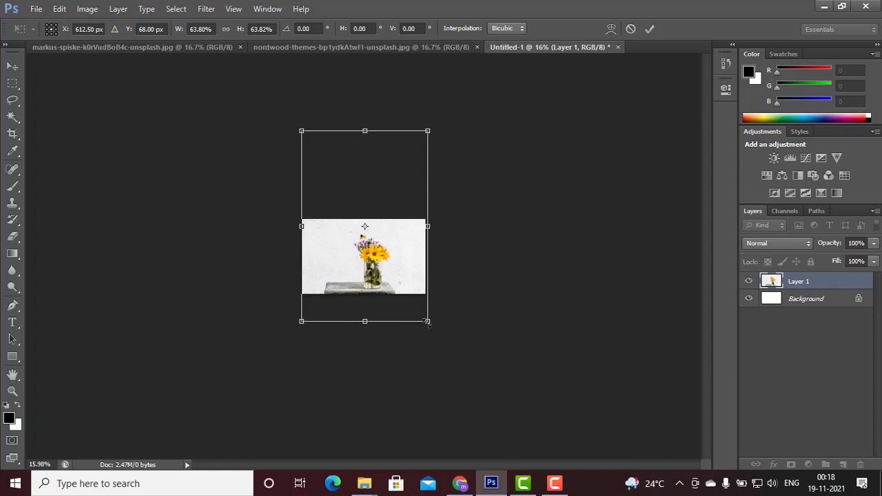
left_click_drag(428, 321, 426, 320)
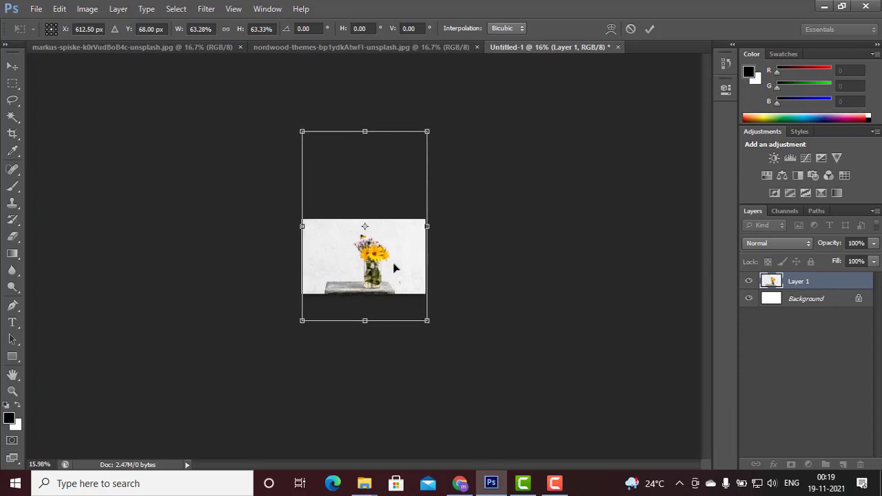
left_click_drag(393, 263, 390, 268)
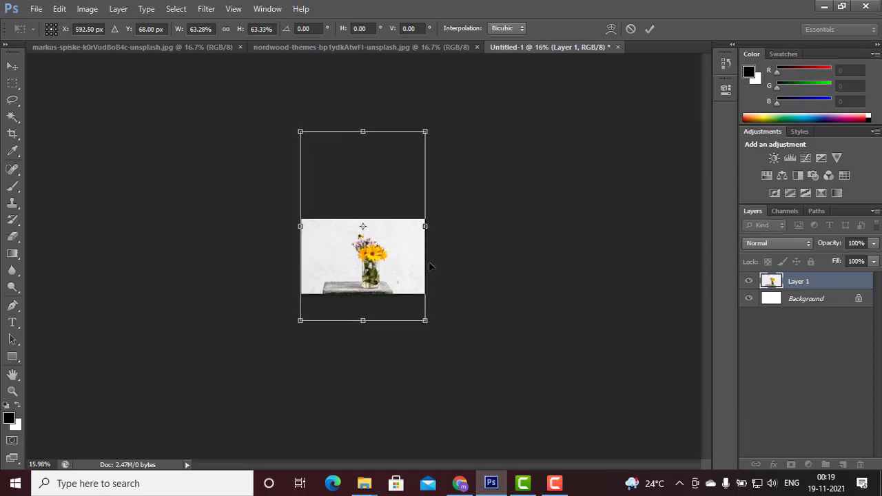
left_click(651, 29)
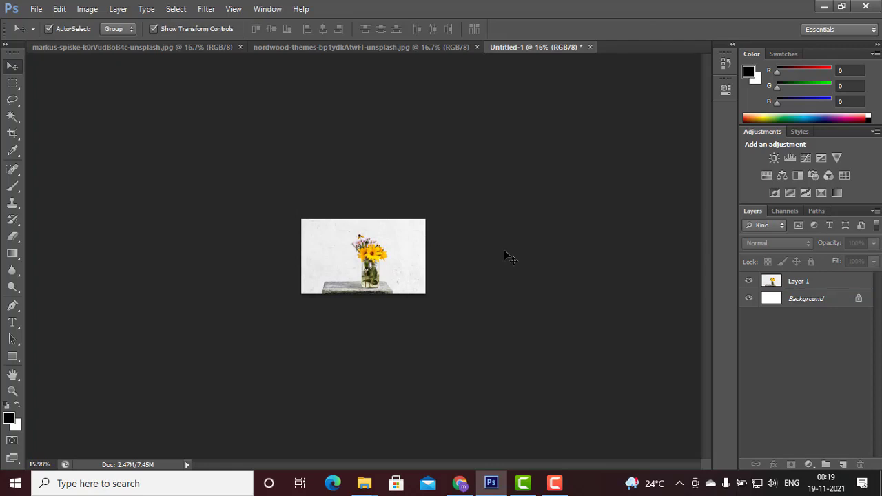
key("ctrl+0")
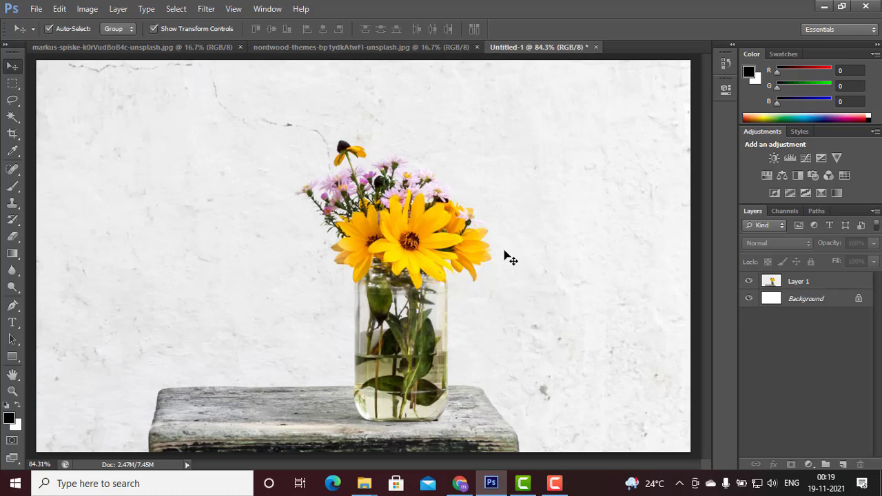
Copy the rainbow paint-stroke image into the Untitled-1 document above the flower photo layer
left_click(347, 48)
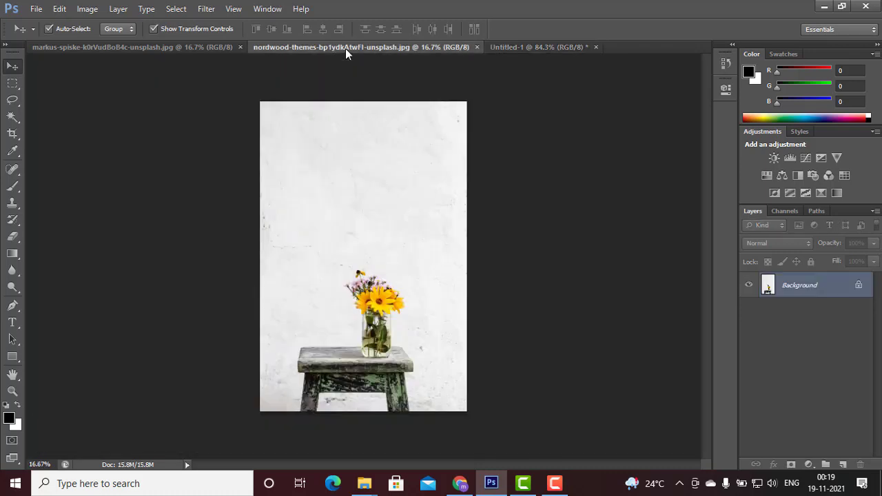
left_click(167, 48)
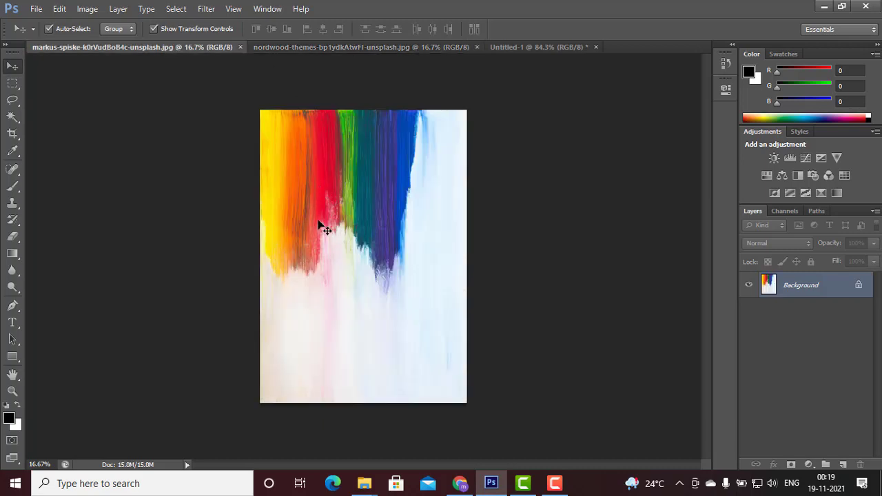
mouse_move(321, 227)
left_mouse_down()
mouse_move(354, 183)
mouse_move(493, 91)
mouse_move(512, 50)
mouse_move(472, 123)
mouse_move(315, 130)
left_mouse_up()
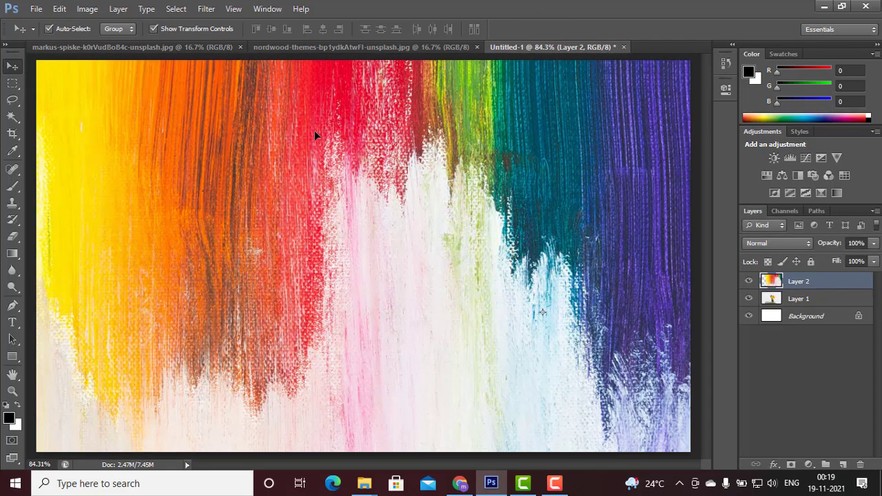
Shift the paint-stroke layer slightly up and left so its colours cover the whole canvas, then deselect it
key("ctrl+minus")
key("ctrl+minus")
key("ctrl+minus")
key("ctrl+minus")
key("ctrl+minus")
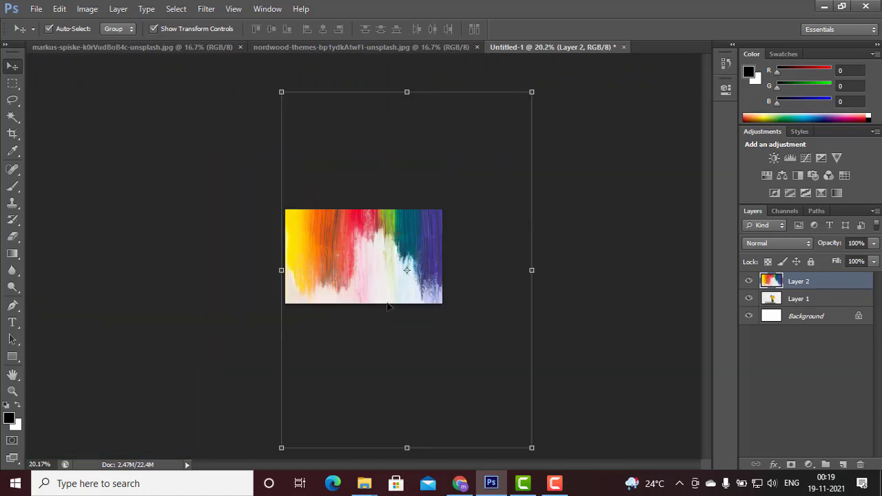
left_click_drag(384, 273, 378, 262)
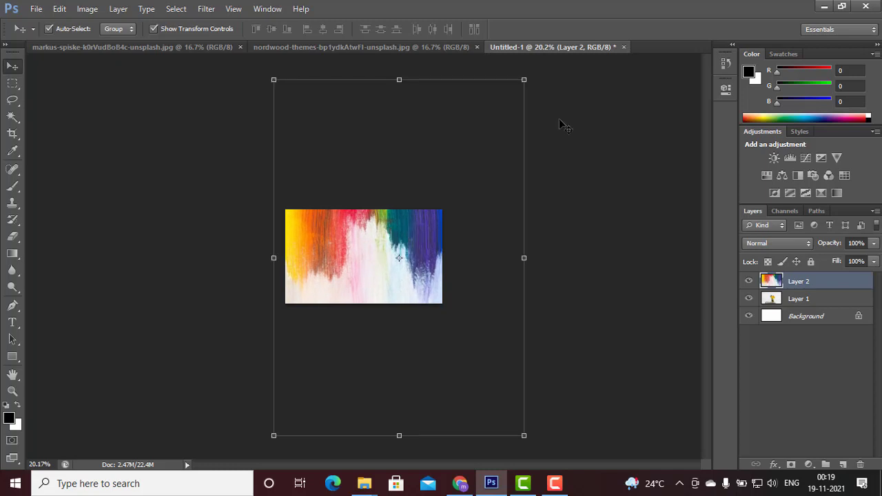
left_click(126, 144)
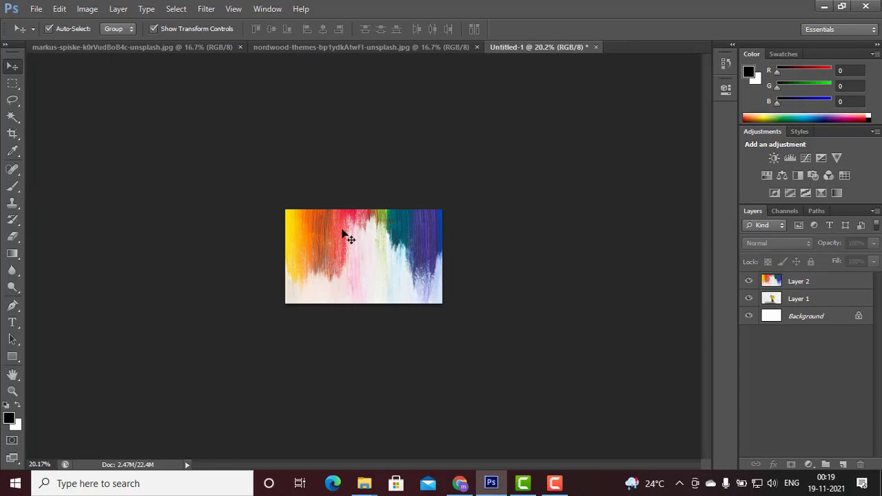
key("ctrl+0")
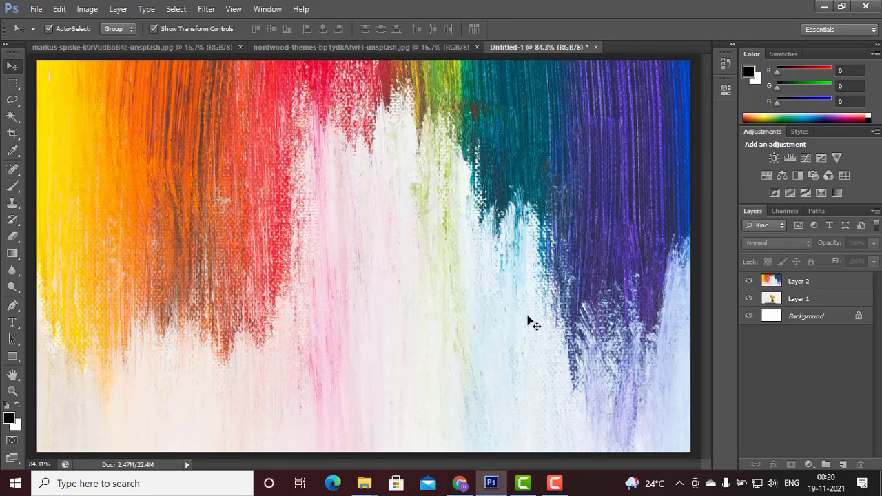
Erase the part of the paint-stroke layer covering the flowers, vase and tabletop with a 150 px Eraser at 100% opacity
left_click(799, 300)
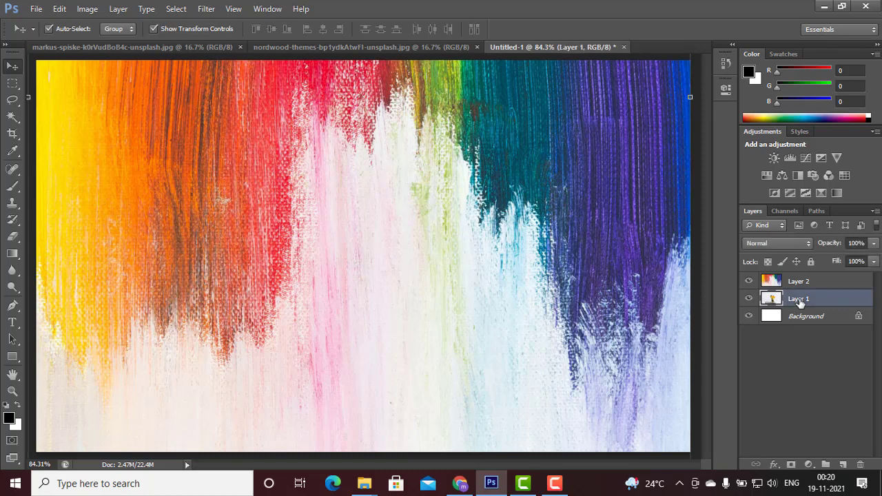
left_click(13, 237)
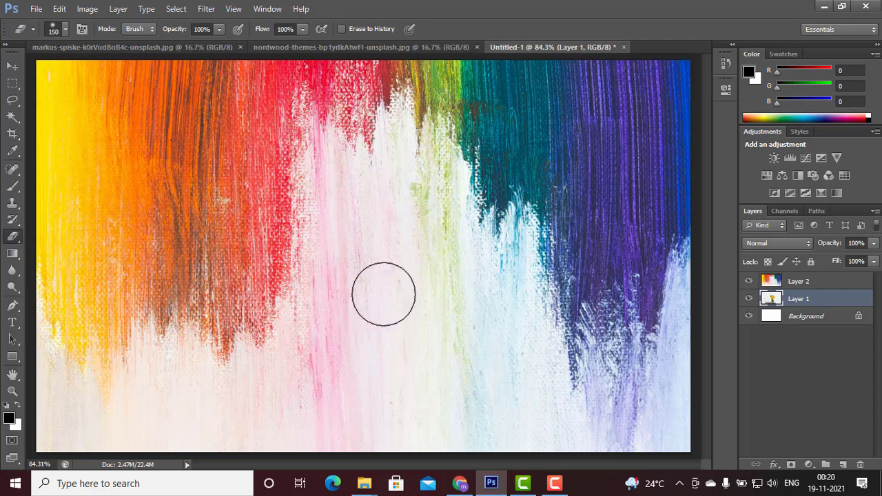
left_click(805, 282)
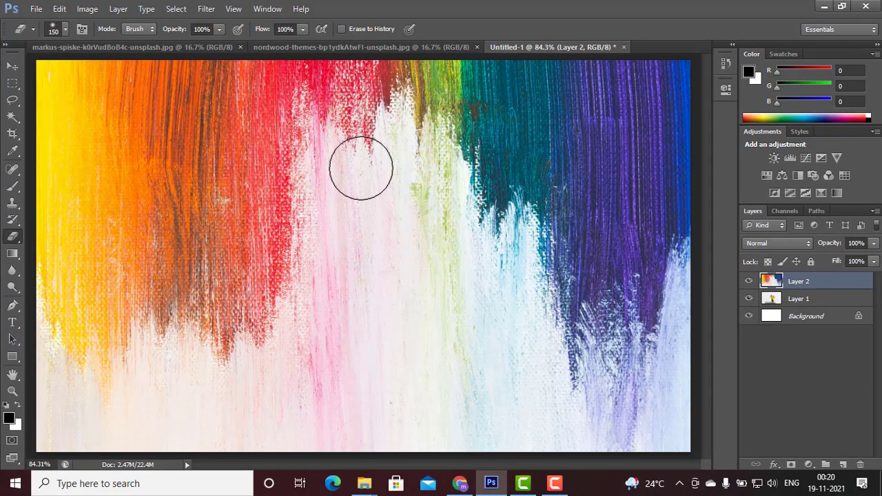
mouse_move(402, 294)
left_mouse_down()
mouse_move(373, 307)
mouse_move(414, 283)
mouse_move(379, 282)
mouse_move(408, 259)
mouse_move(357, 245)
mouse_move(368, 205)
mouse_move(421, 215)
mouse_move(438, 252)
mouse_move(417, 374)
mouse_move(358, 379)
mouse_move(352, 301)
mouse_move(378, 368)
mouse_move(376, 410)
mouse_move(329, 405)
mouse_move(290, 420)
left_mouse_up()
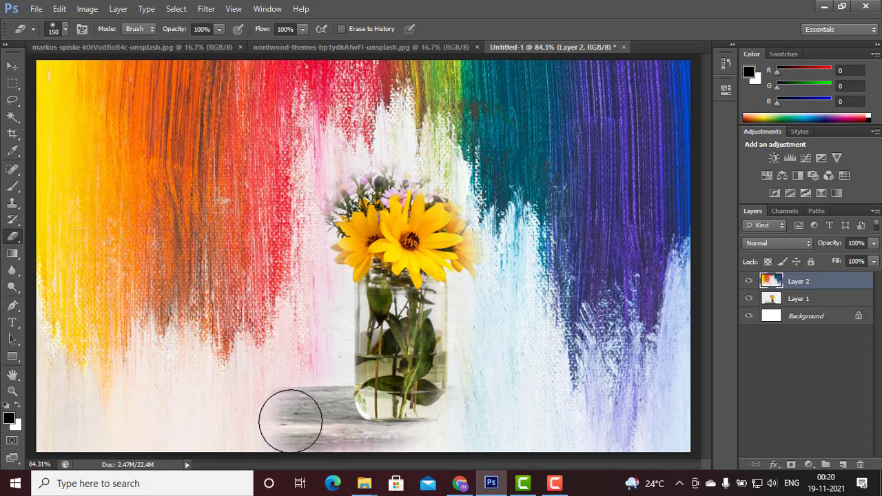
Move the flower photo layer slightly down and the paint-stroke layer slightly up and left within the canvas
left_click(11, 69)
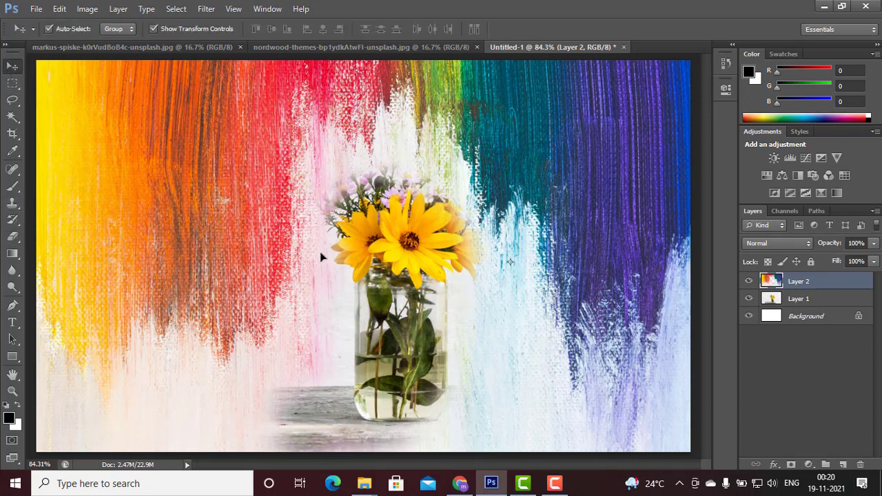
left_click(807, 299)
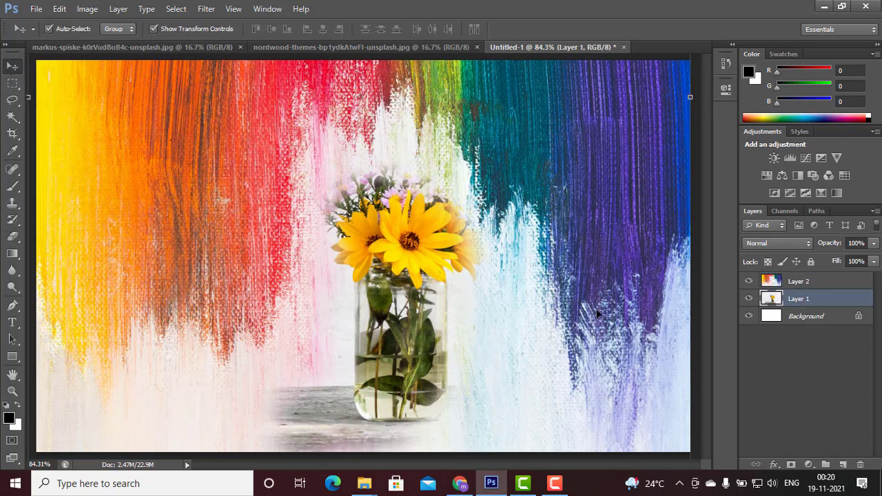
left_click_drag(408, 293, 409, 315)
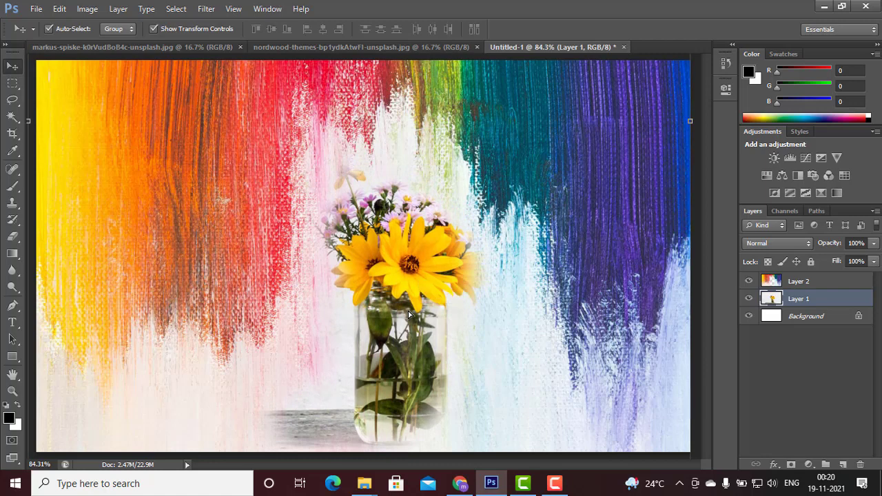
left_click(436, 89)
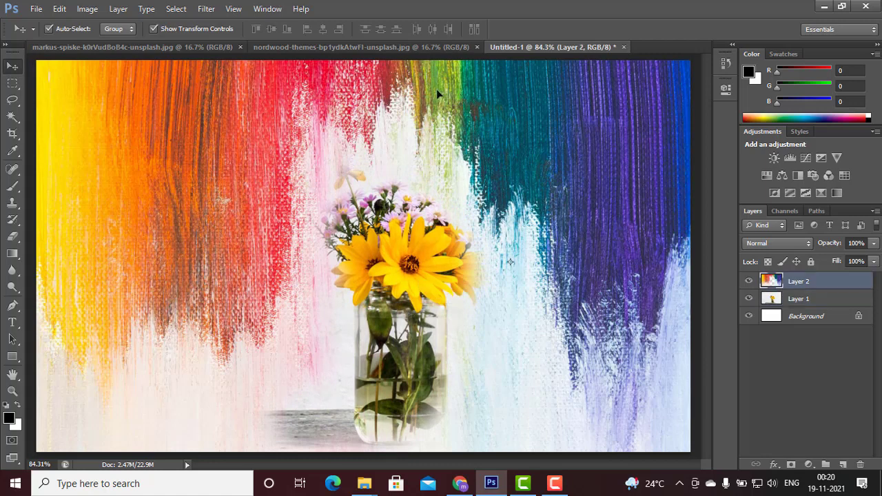
mouse_move(436, 89)
left_mouse_down()
mouse_move(433, 73)
mouse_move(460, 132)
left_mouse_up()
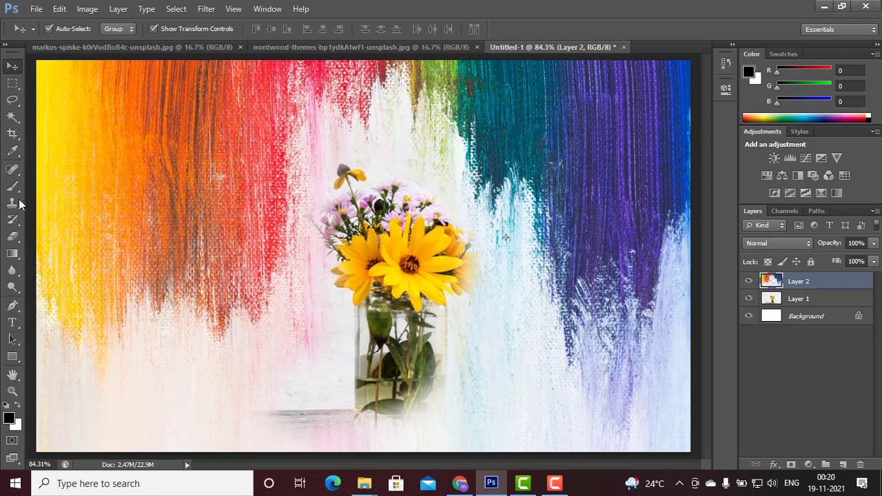
Erase the paint-stroke layer around the bouquet, vase and tabletop with the 150 px Eraser at 100% opacity
left_click(12, 238)
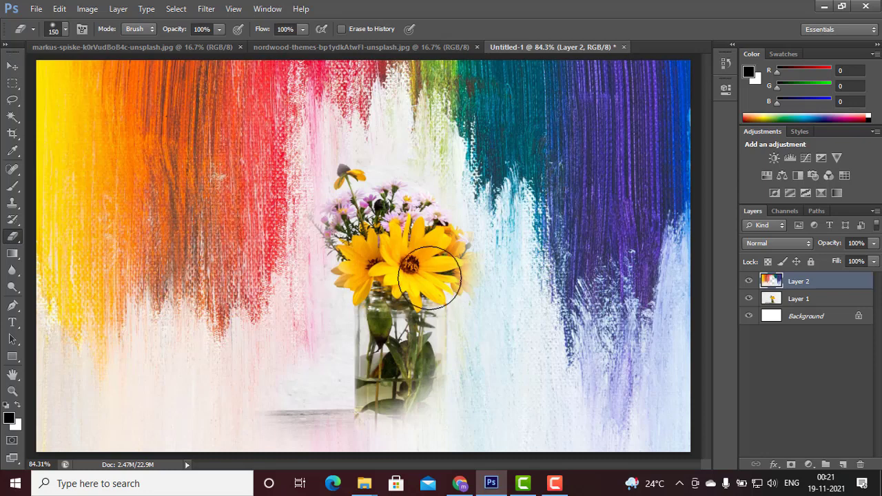
mouse_move(464, 389)
left_mouse_down()
mouse_move(407, 426)
mouse_move(155, 416)
mouse_move(142, 428)
mouse_move(186, 436)
mouse_move(450, 404)
mouse_move(489, 408)
mouse_move(511, 431)
mouse_move(512, 410)
mouse_move(532, 438)
mouse_move(487, 442)
mouse_move(503, 442)
mouse_move(490, 392)
mouse_move(491, 318)
mouse_move(462, 257)
mouse_move(365, 215)
mouse_move(349, 195)
mouse_move(340, 234)
mouse_move(331, 220)
mouse_move(372, 176)
mouse_move(428, 225)
left_mouse_up()
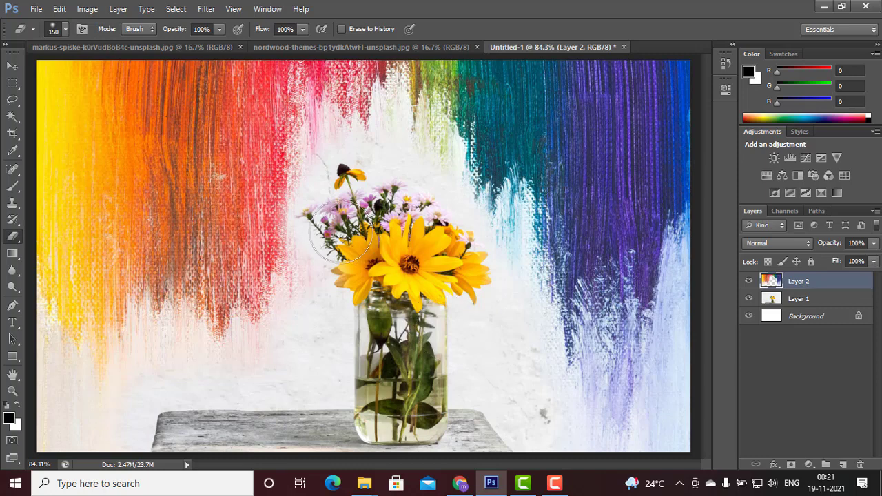
Set the paint-stroke layer's blend mode to Dissolve
left_click(13, 66)
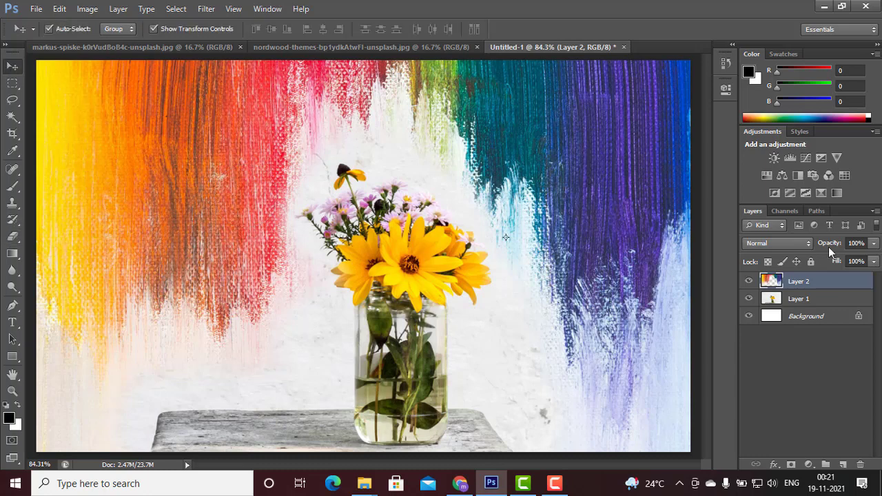
left_click(786, 242)
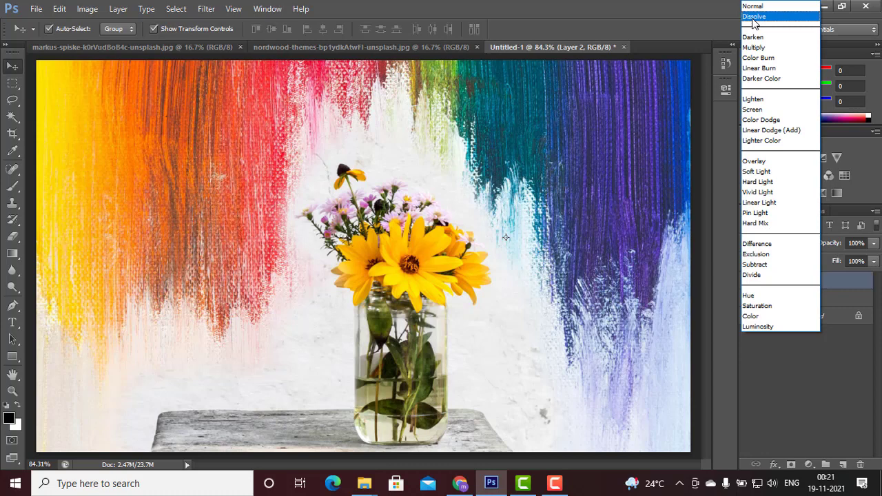
left_click(753, 16)
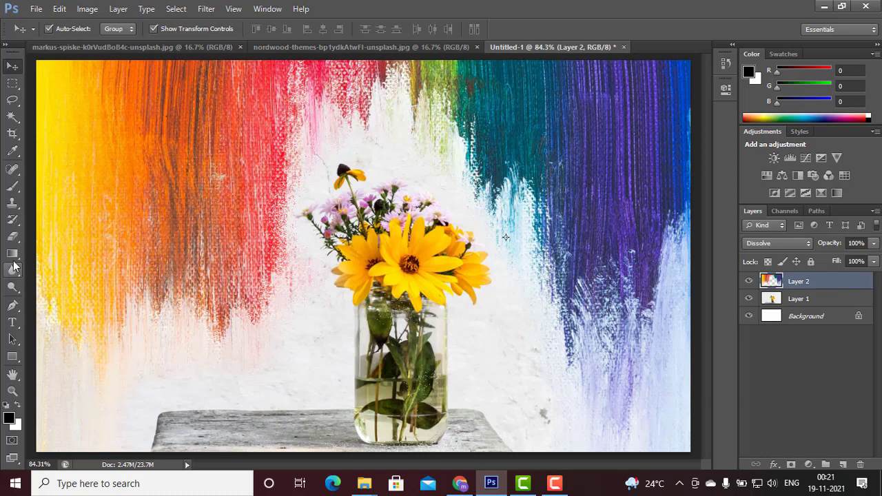
Erase the pale paint below the yellow-red strokes, above the flowers and around the lower purple strokes with the 150 px Eraser
left_click(12, 237)
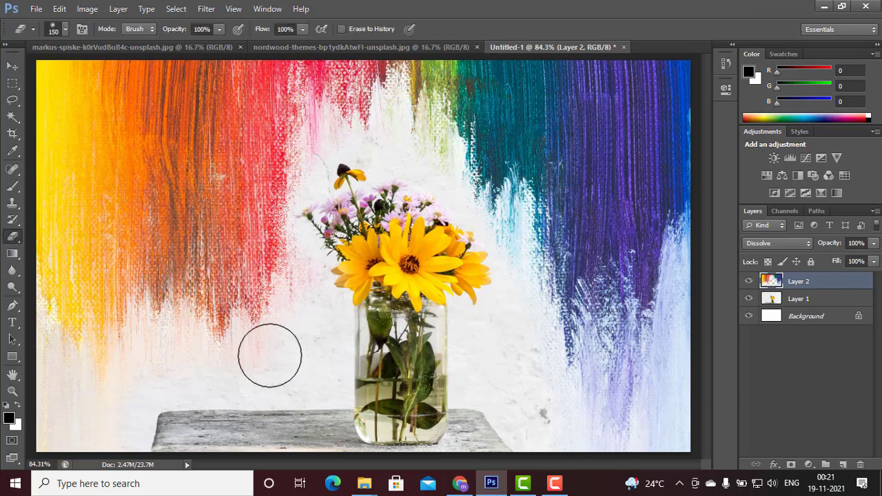
mouse_move(265, 347)
left_mouse_down()
mouse_move(217, 353)
mouse_move(168, 330)
mouse_move(116, 324)
mouse_move(84, 349)
mouse_move(65, 345)
left_mouse_up()
mouse_move(364, 117)
left_mouse_down()
mouse_move(387, 140)
mouse_move(405, 123)
mouse_move(407, 148)
mouse_move(453, 183)
left_mouse_up()
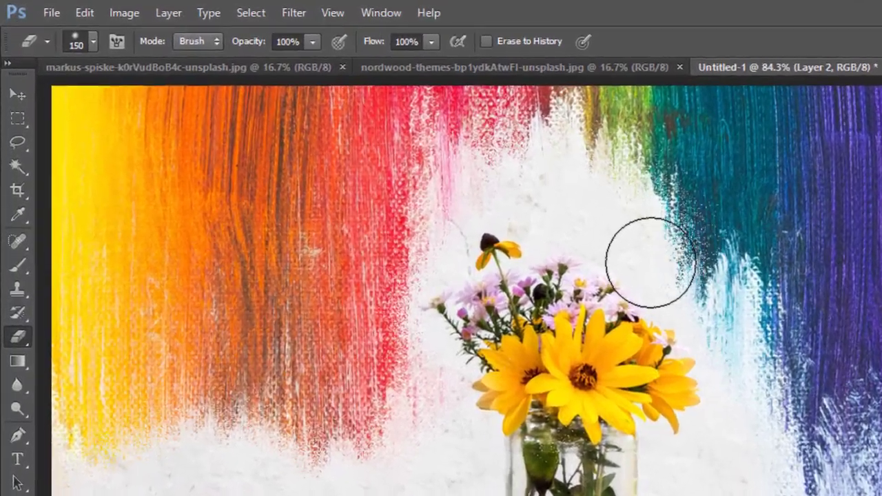
mouse_move(649, 261)
left_mouse_down()
mouse_move(702, 301)
mouse_move(740, 376)
mouse_move(744, 445)
mouse_move(771, 477)
left_mouse_up()
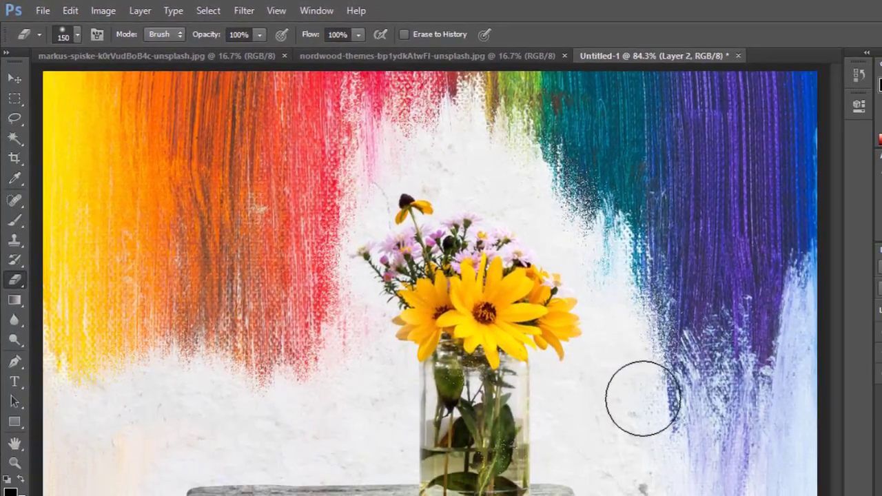
mouse_move(642, 398)
left_mouse_down()
mouse_move(693, 472)
mouse_move(726, 489)
mouse_move(776, 486)
mouse_move(792, 462)
mouse_move(814, 374)
mouse_move(814, 270)
mouse_move(829, 251)
left_mouse_up()
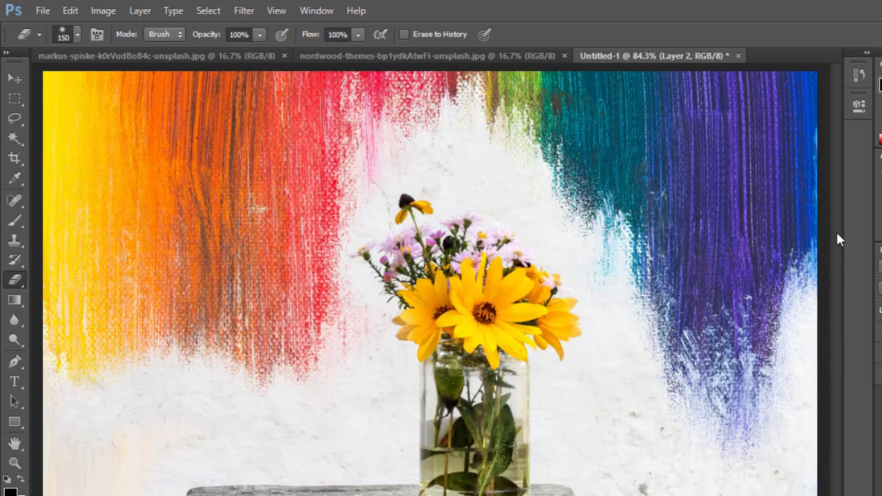
Erase the blue paint along the canvas's right edge and trim the pink-red strokes above the flowers
mouse_move(826, 142)
left_mouse_down()
mouse_move(827, 99)
mouse_move(804, 110)
left_mouse_up()
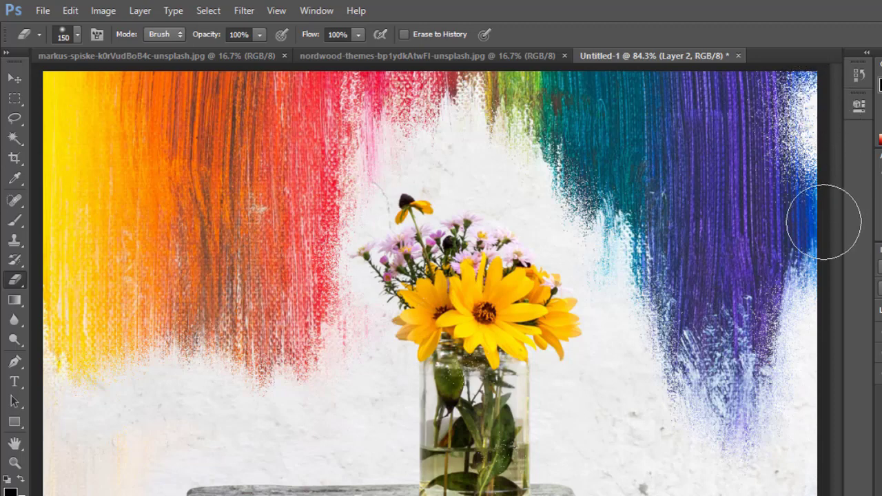
mouse_move(823, 222)
left_mouse_down()
mouse_move(841, 255)
mouse_move(842, 201)
mouse_move(831, 171)
left_mouse_up()
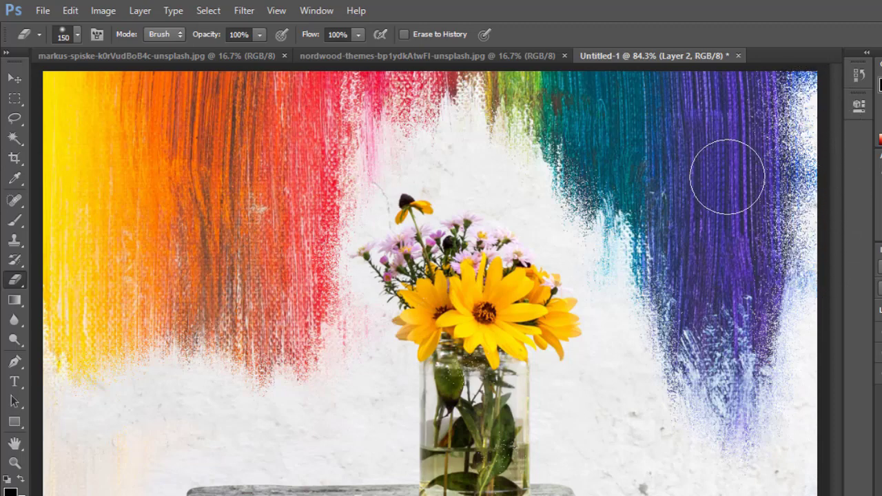
left_click_drag(472, 118, 375, 148)
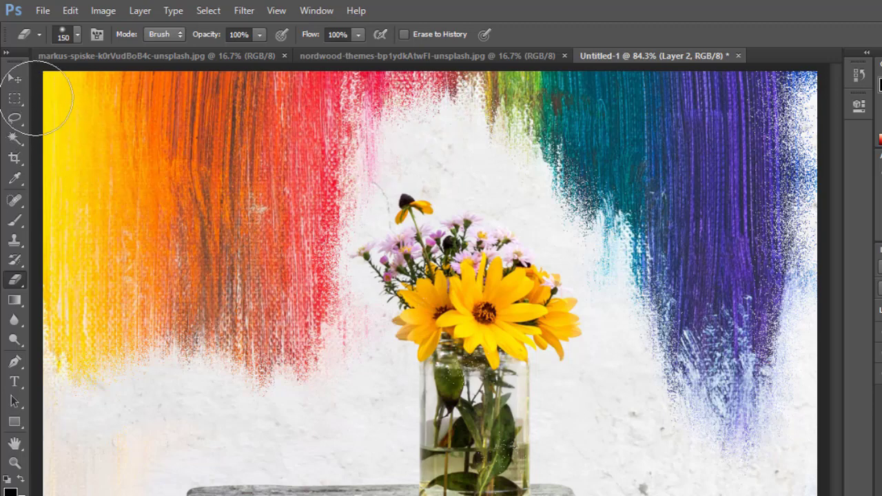
Erase the yellow paint along the canvas's left edge and the remaining paint fringes on both sides of the bouquet
key("z")
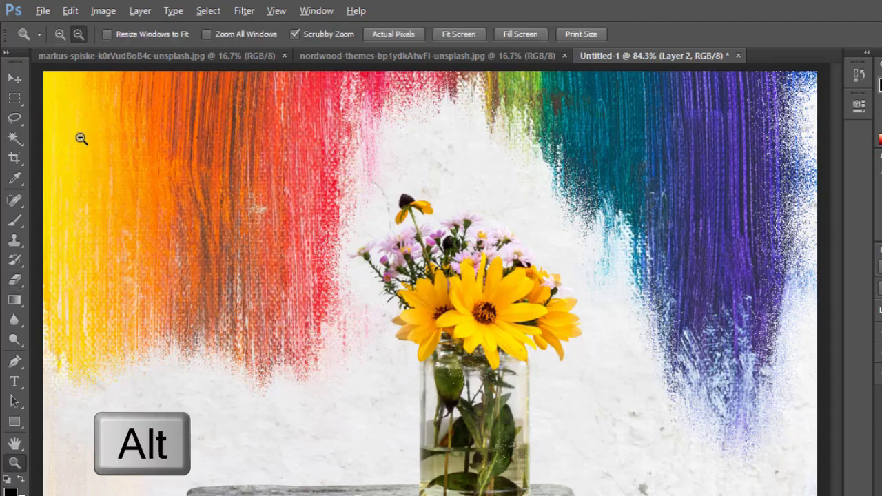
left_click(81, 138, "alt")
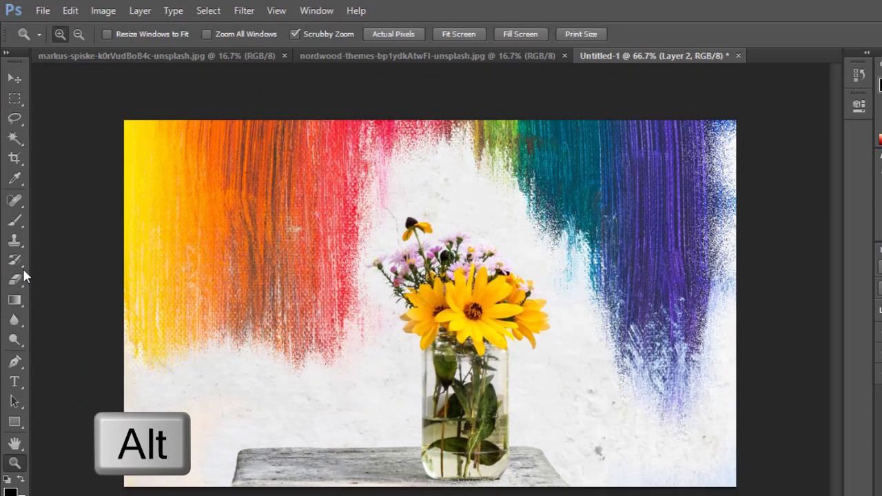
left_click(15, 281)
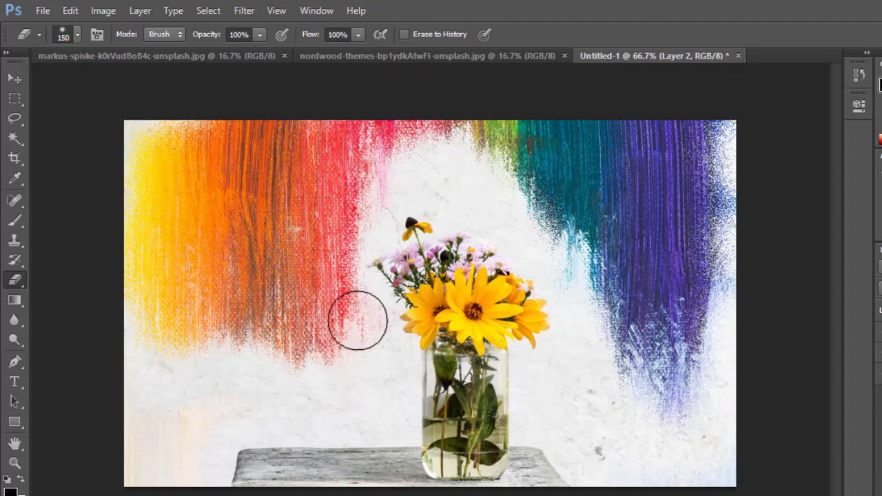
mouse_move(369, 289)
left_mouse_down()
mouse_move(386, 213)
mouse_move(425, 192)
mouse_move(394, 200)
mouse_move(395, 184)
mouse_move(439, 174)
left_mouse_up()
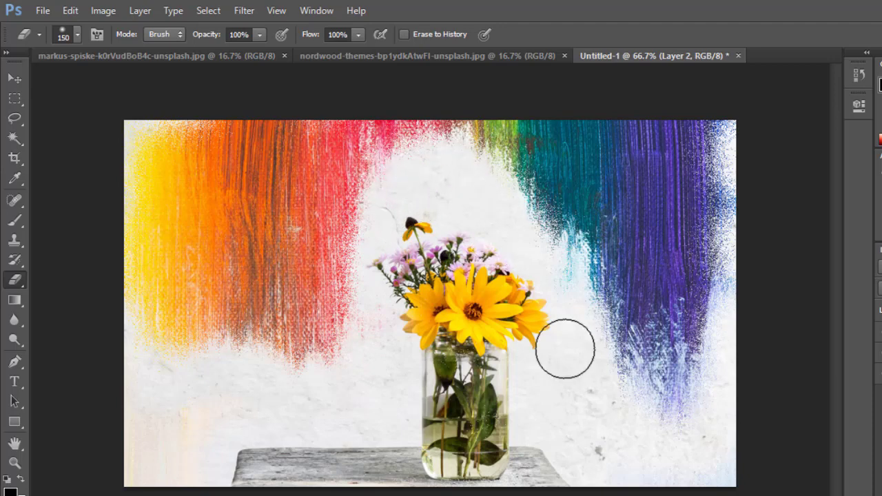
left_click_drag(589, 365, 580, 310)
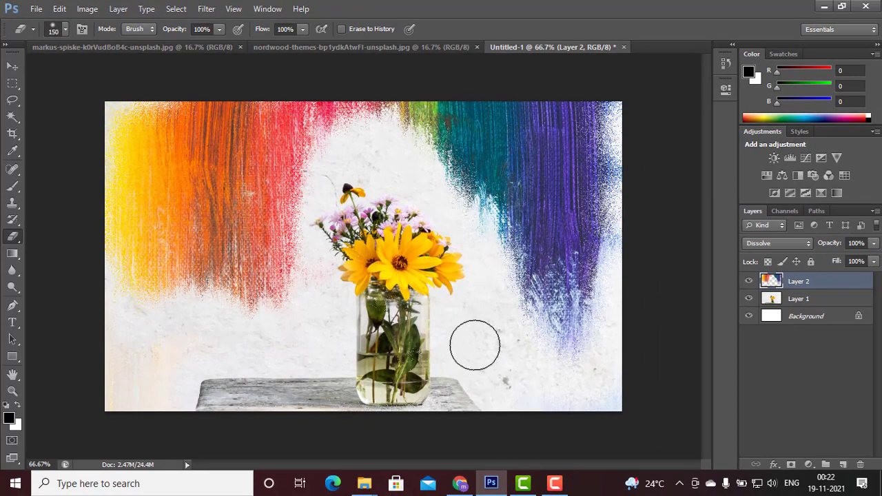
key("ctrl+plus")
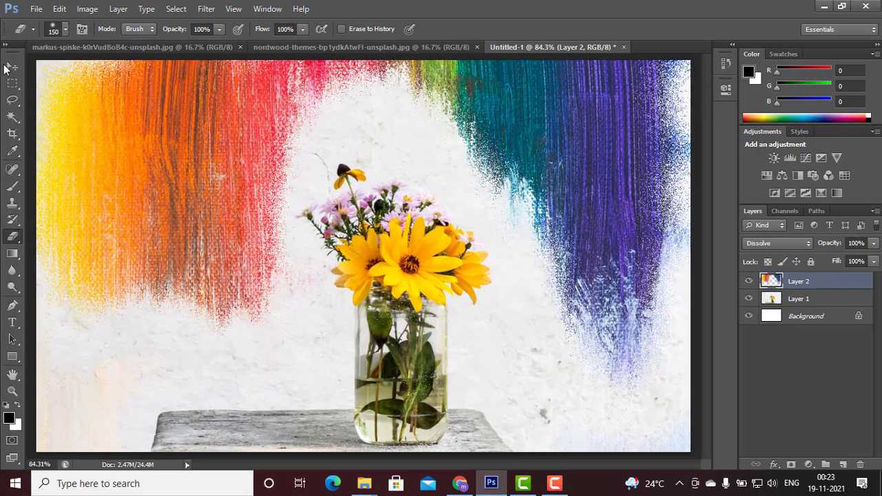
Review the original paint-stroke and flower vase images, then return to the Untitled-1 document
left_click(11, 67)
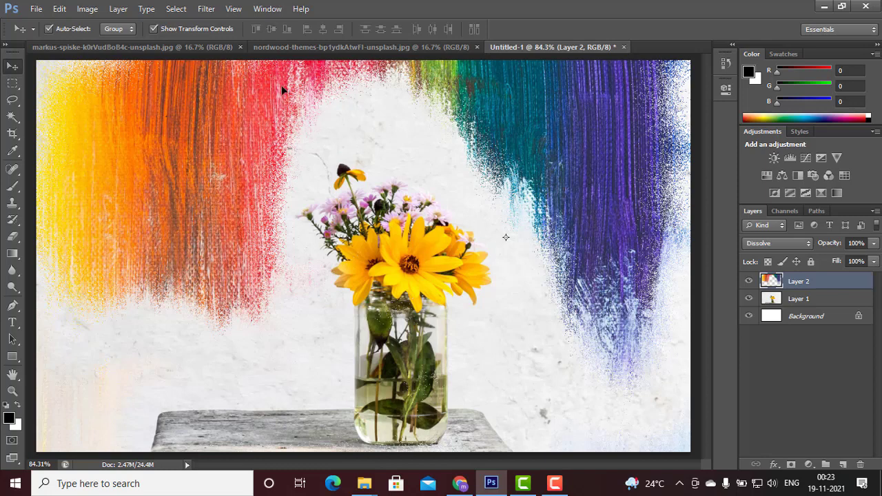
left_click(146, 48)
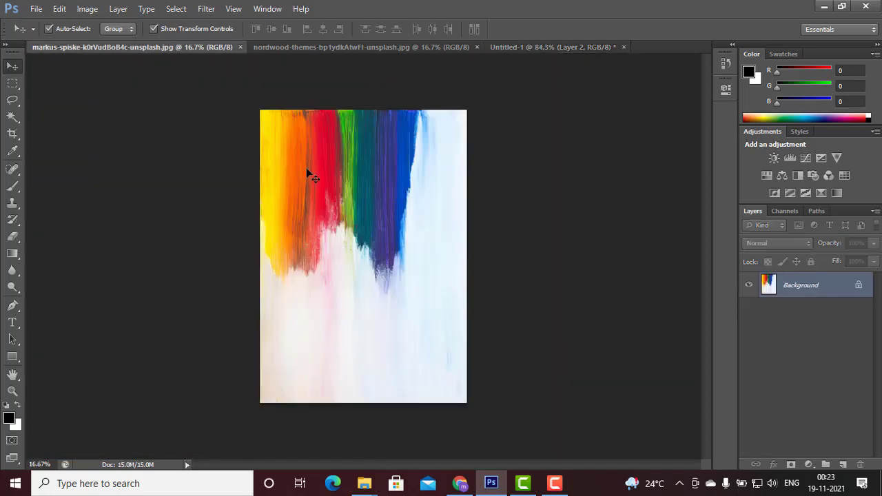
left_click(315, 48)
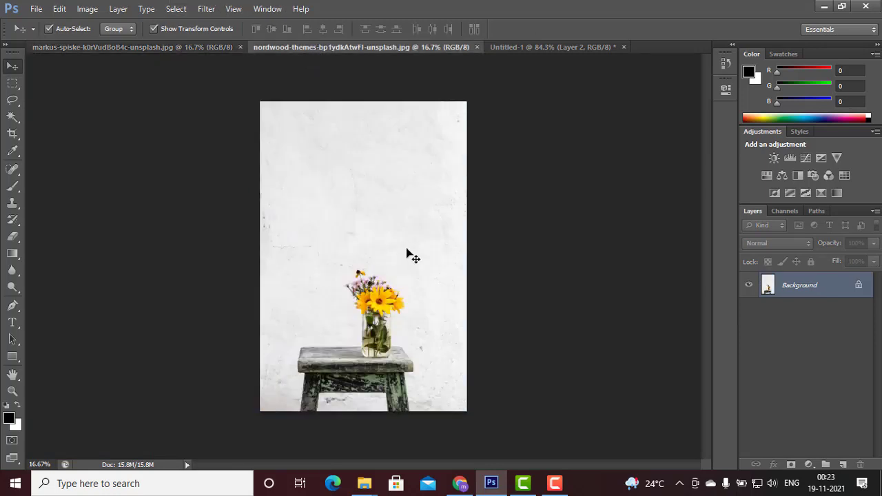
left_click(124, 50)
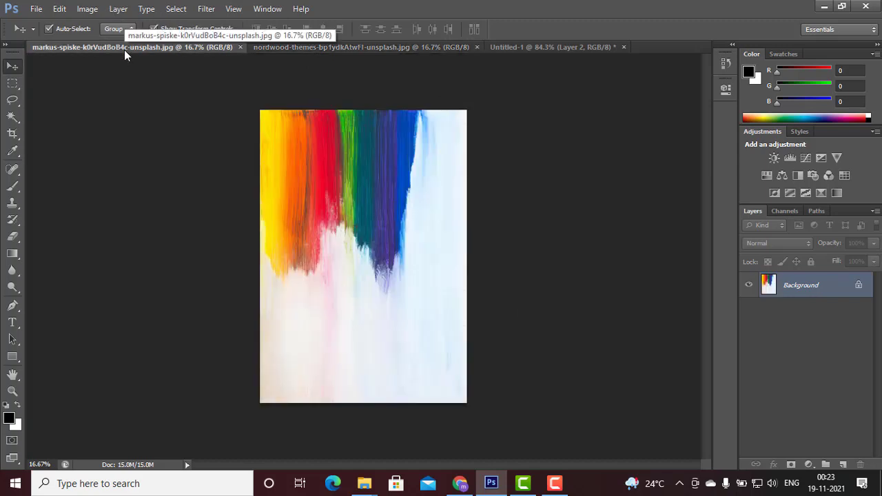
left_click(566, 46)
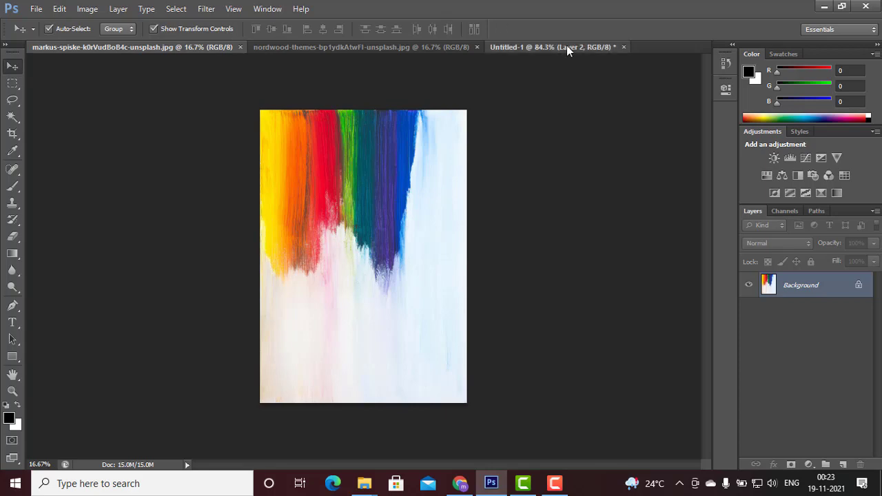